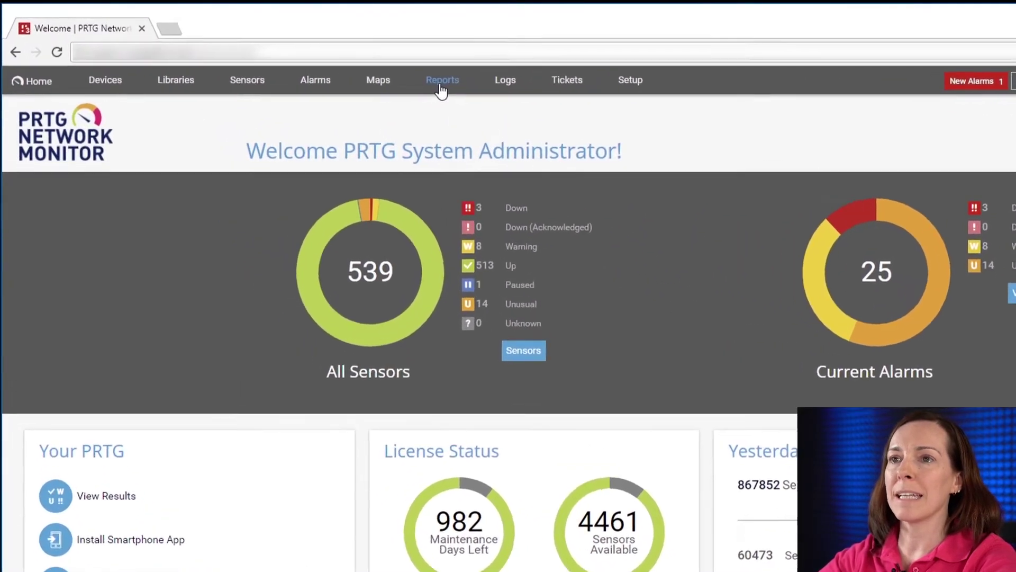
# Open the Reports list showing all eight existing reports
pyautogui.moveTo(314, 63)
pyautogui.click(438, 107)
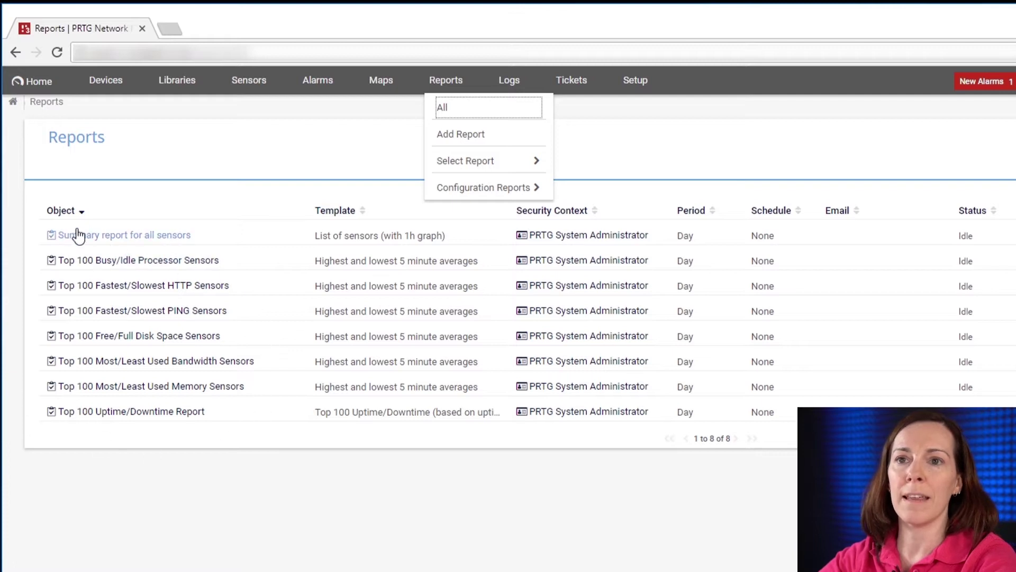
pyautogui.click(233, 226)
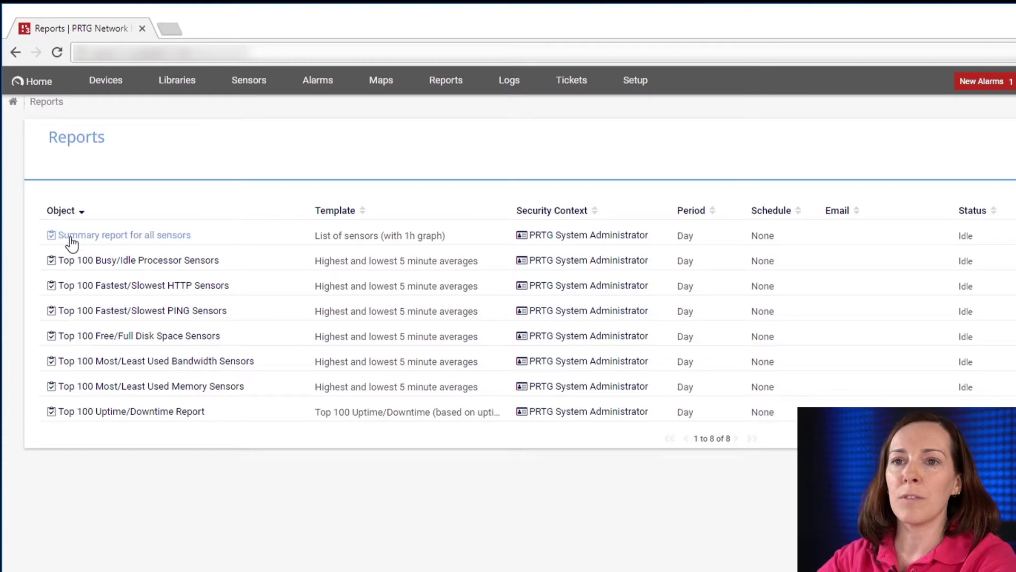
# Open 'Summary report for all sensors' and set its period to Previous Period: Yesterday
pyautogui.click(121, 241)
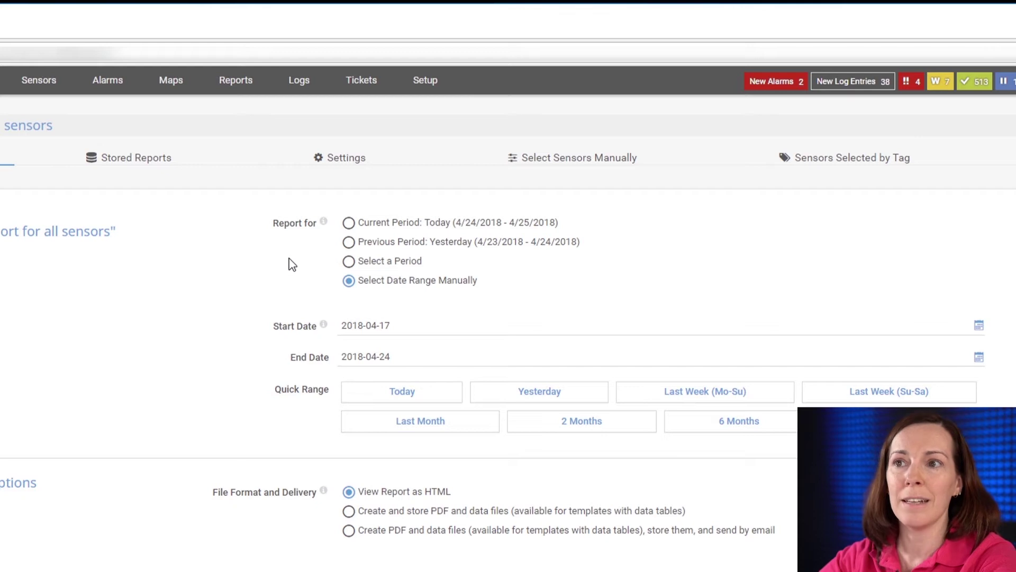
pyautogui.click(349, 262)
pyautogui.click(507, 332)
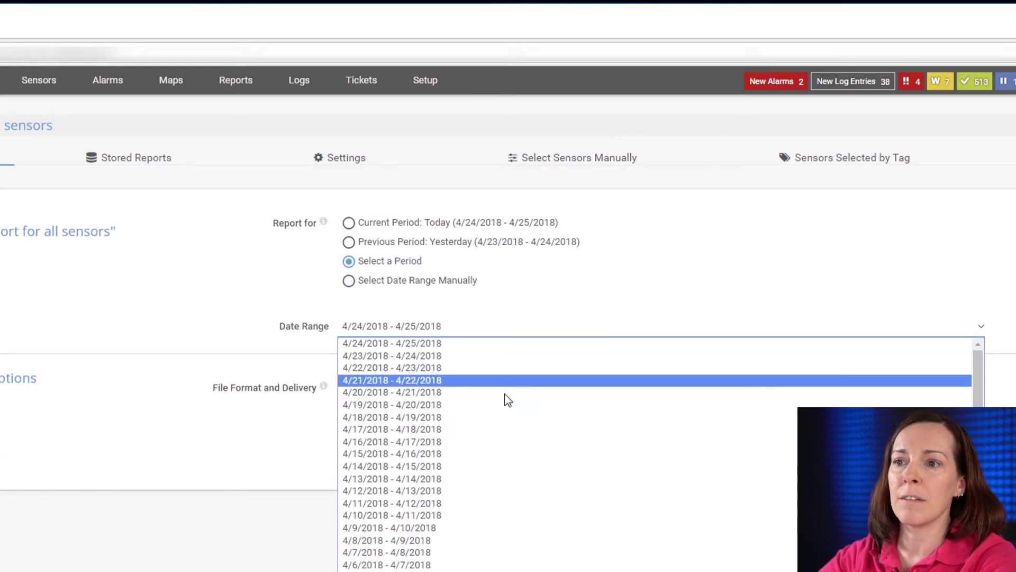
pyautogui.click(250, 269)
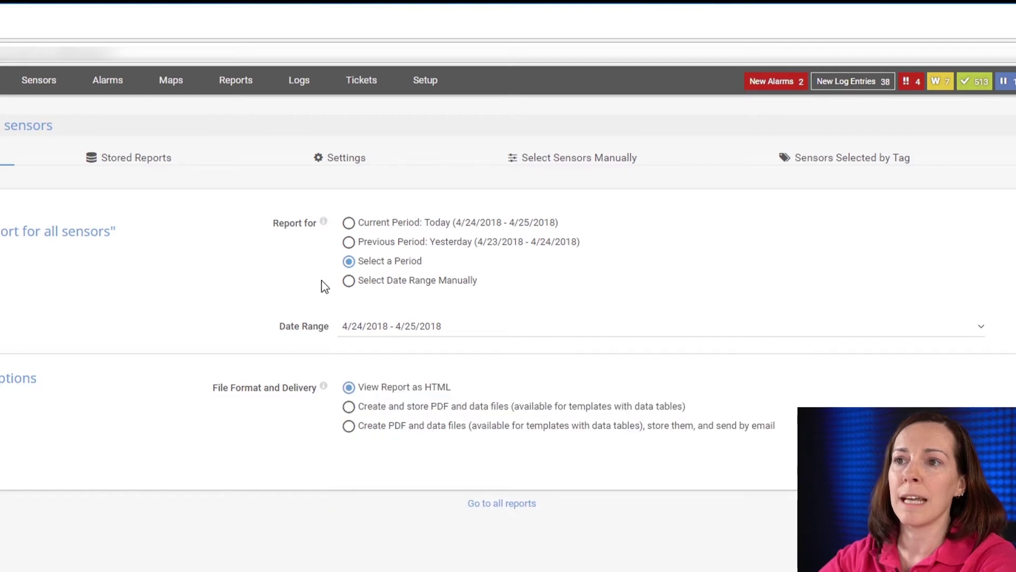
pyautogui.click(351, 281)
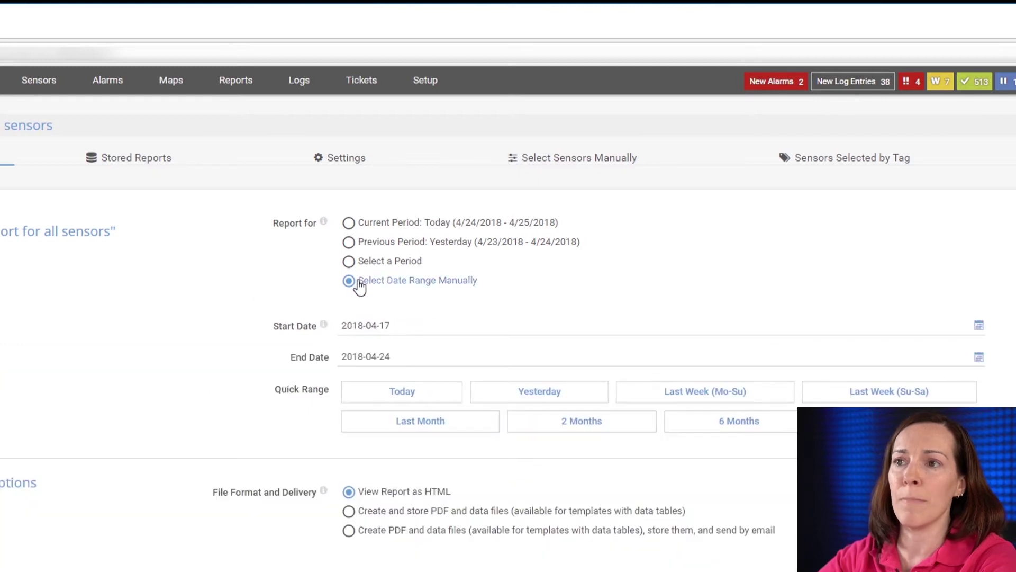
pyautogui.click(350, 242)
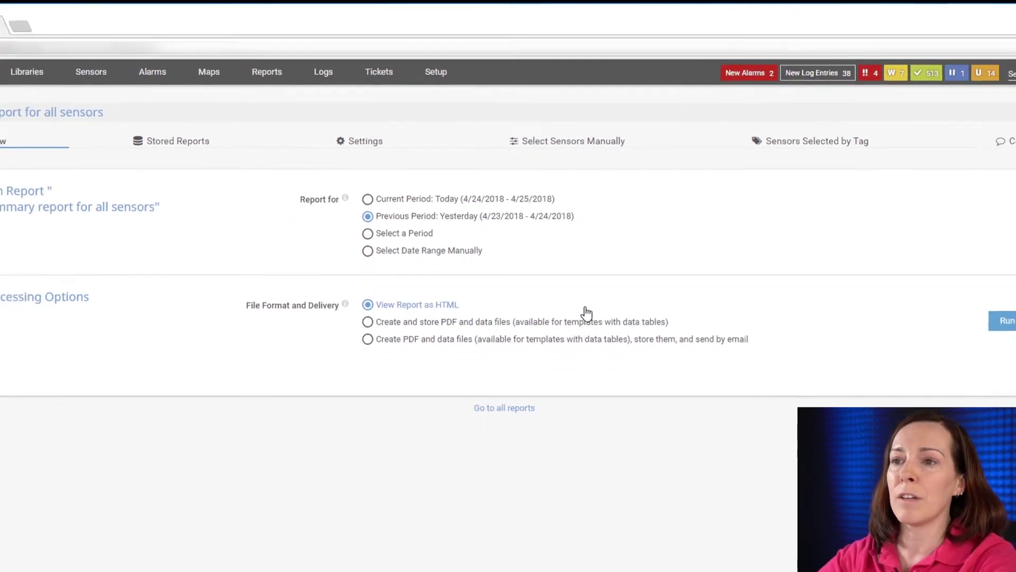
pyautogui.click(1004, 320)
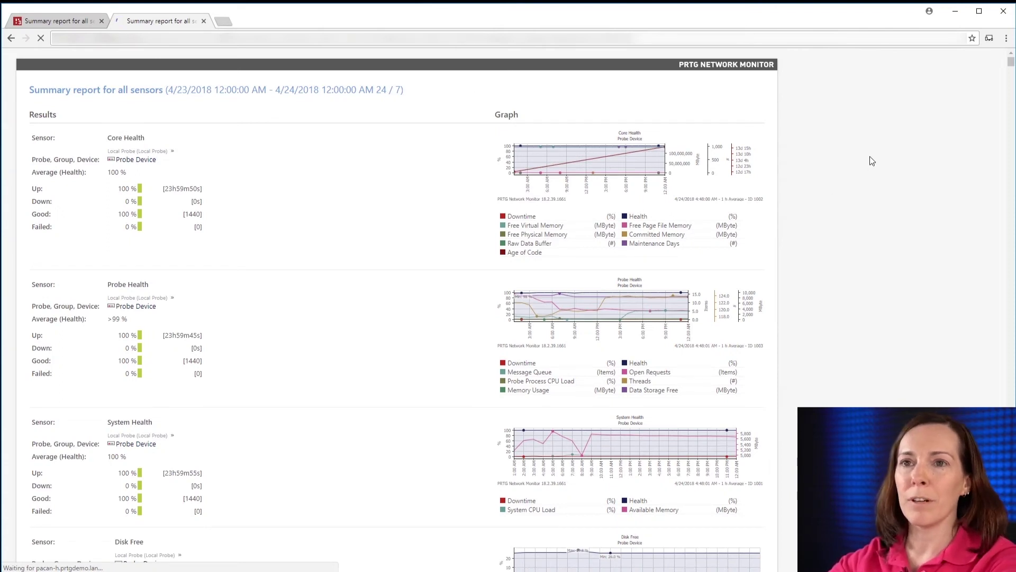
pyautogui.scroll(-12, 869, 157)
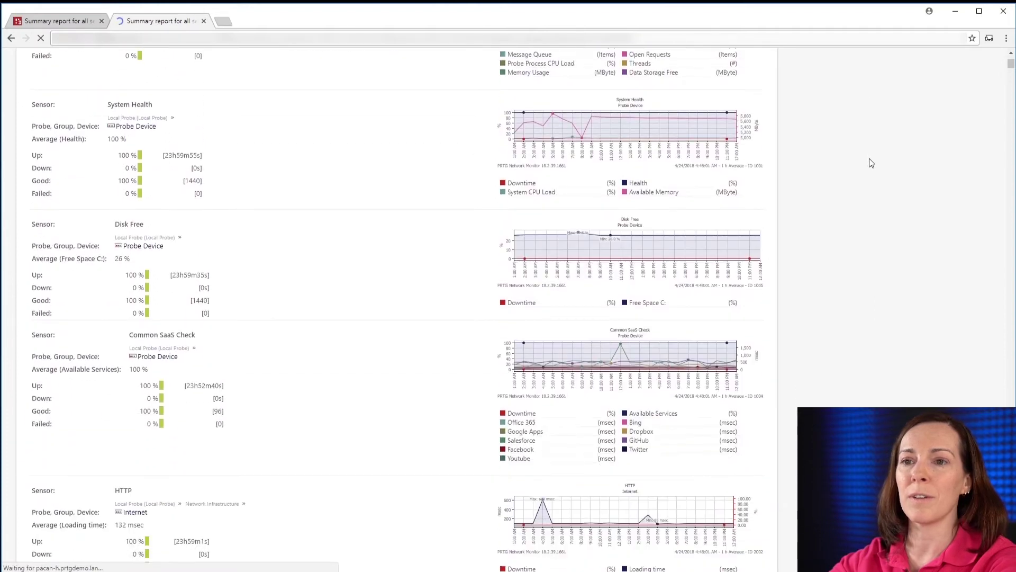
pyautogui.scroll(-14, 868, 158)
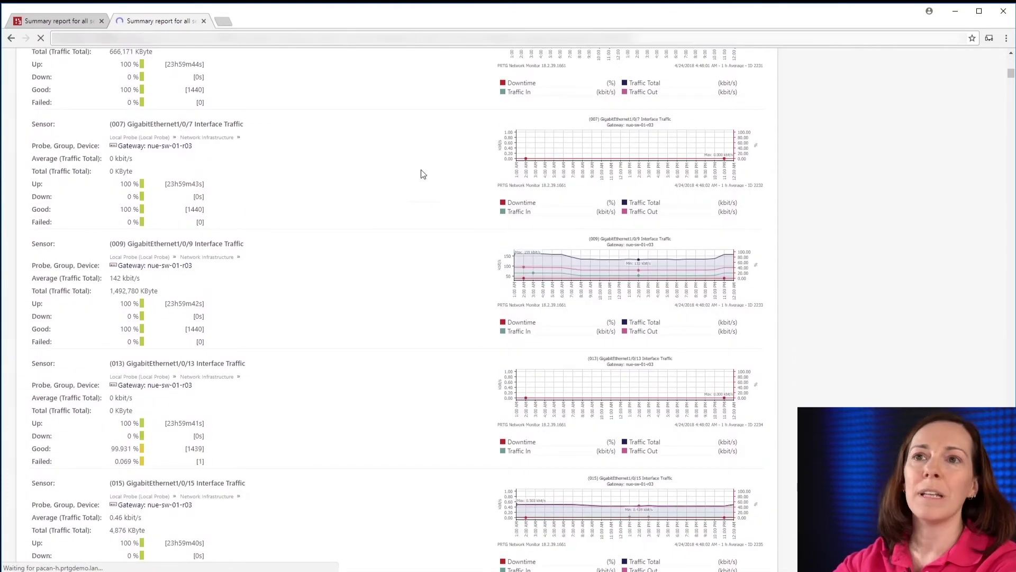
pyautogui.click(204, 21)
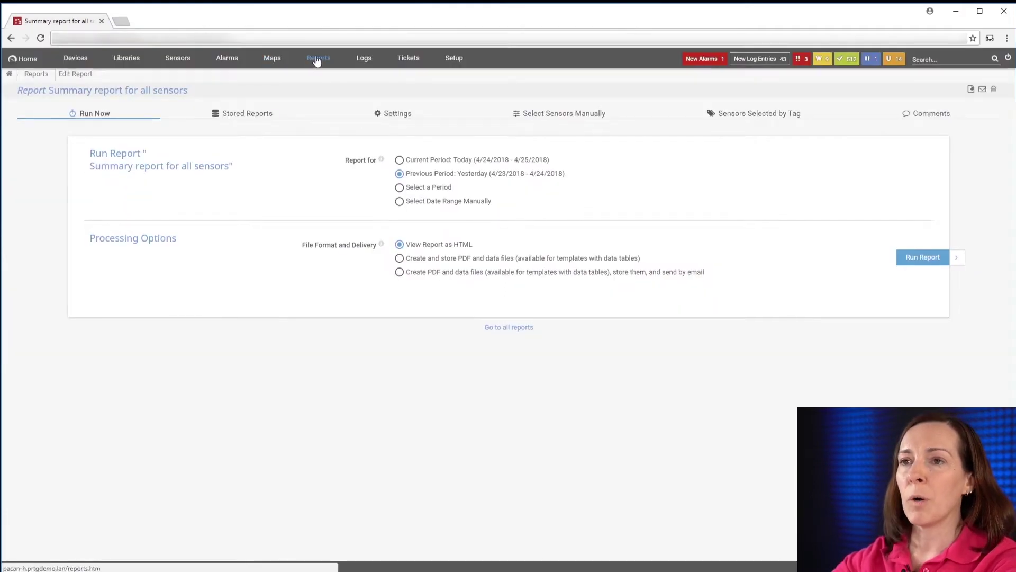
# Start a new report and enter 'SLA Uptime' in the Report Name field
pyautogui.moveTo(318, 59)
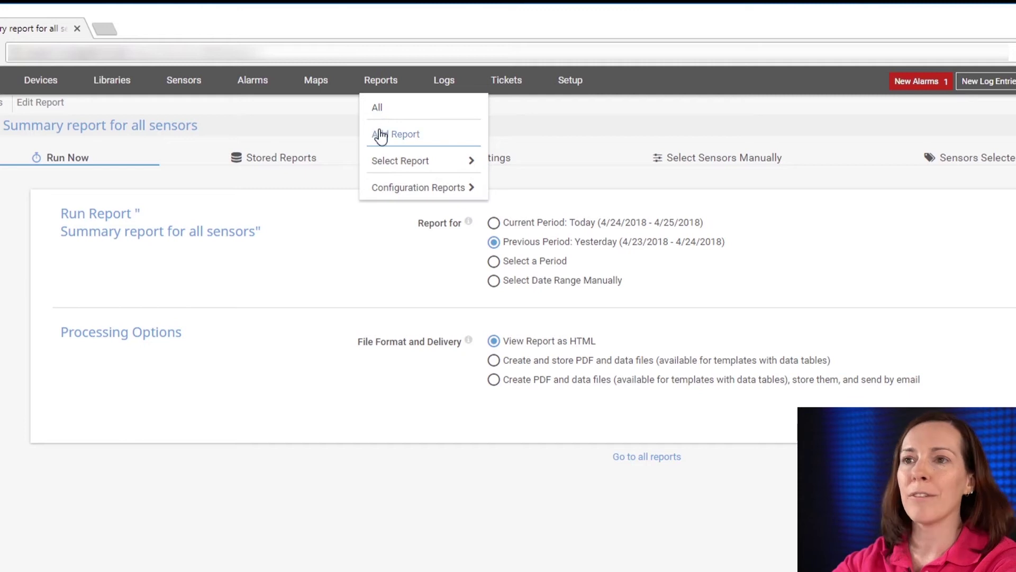
pyautogui.click(380, 132)
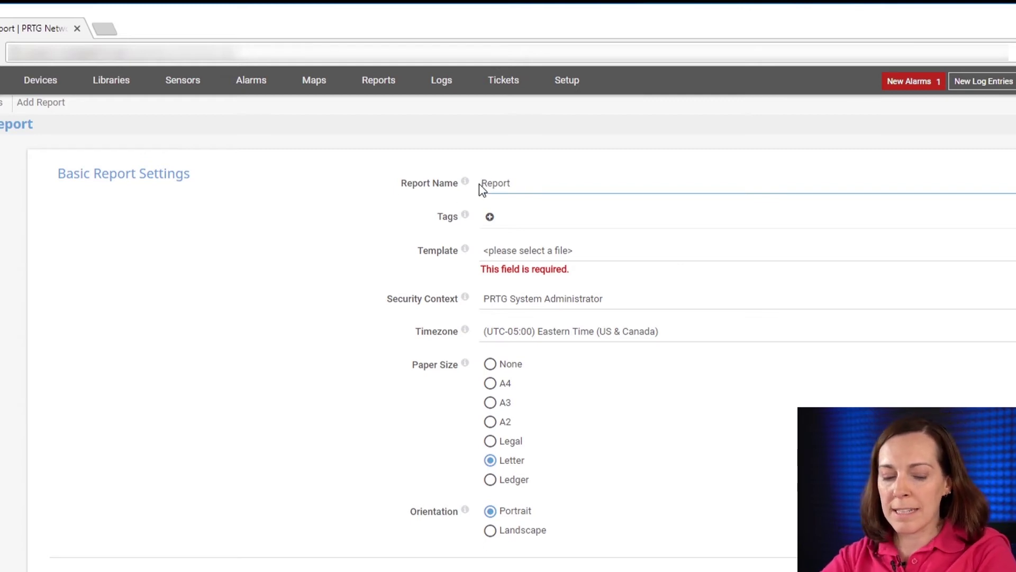
pyautogui.write('SLA Up')
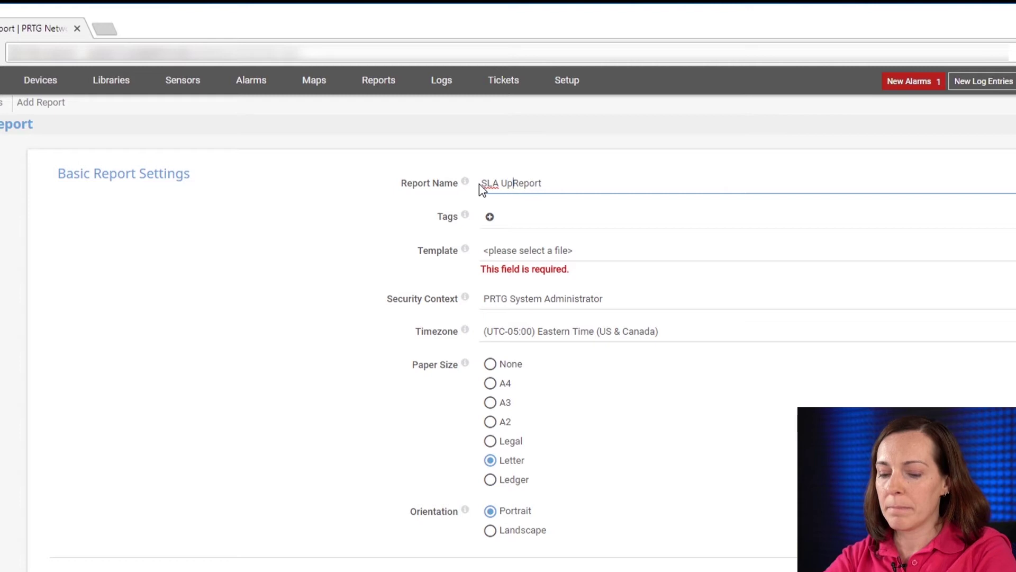
pyautogui.write('time')
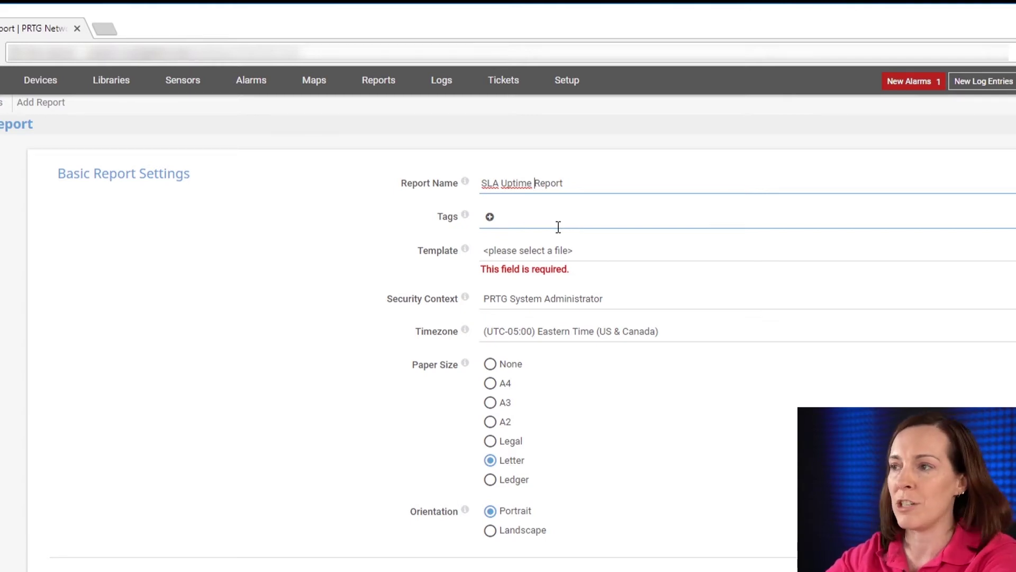
# Select the 'Top 10 Uptime/Downtime (based on uptime hours)' template for the new report
pyautogui.click(427, 218)
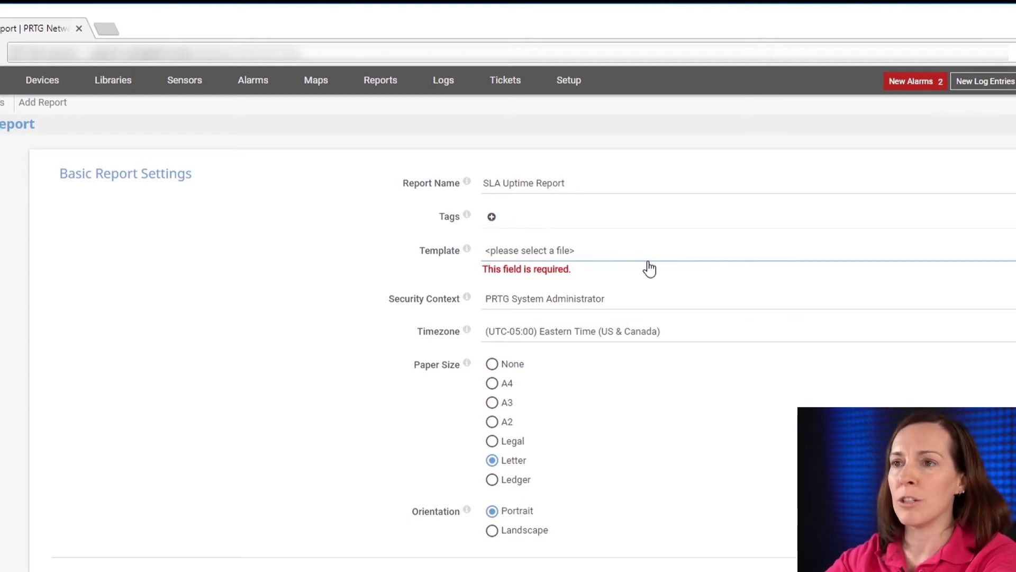
pyautogui.click(707, 257)
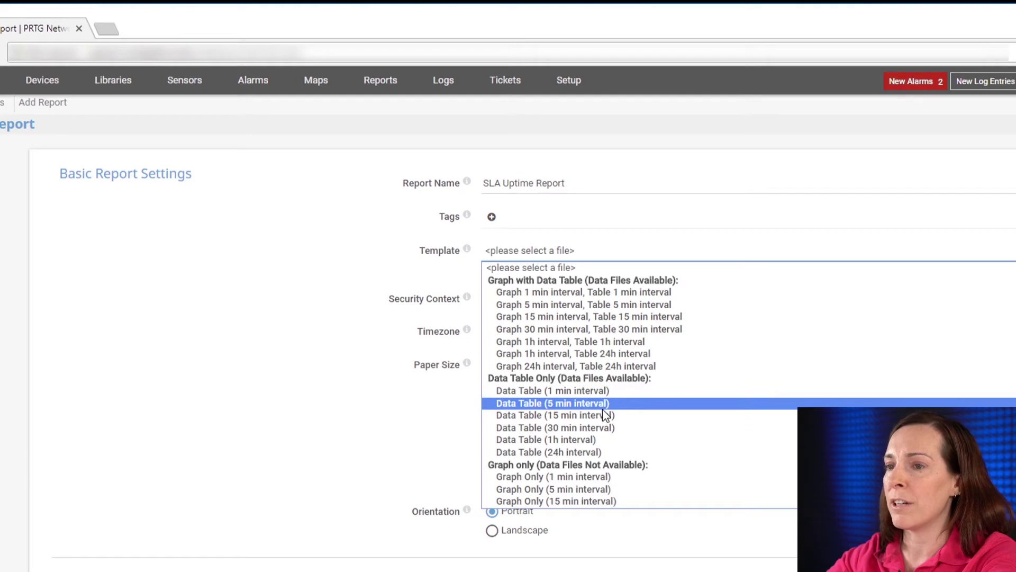
pyautogui.scroll(-5, 651, 397)
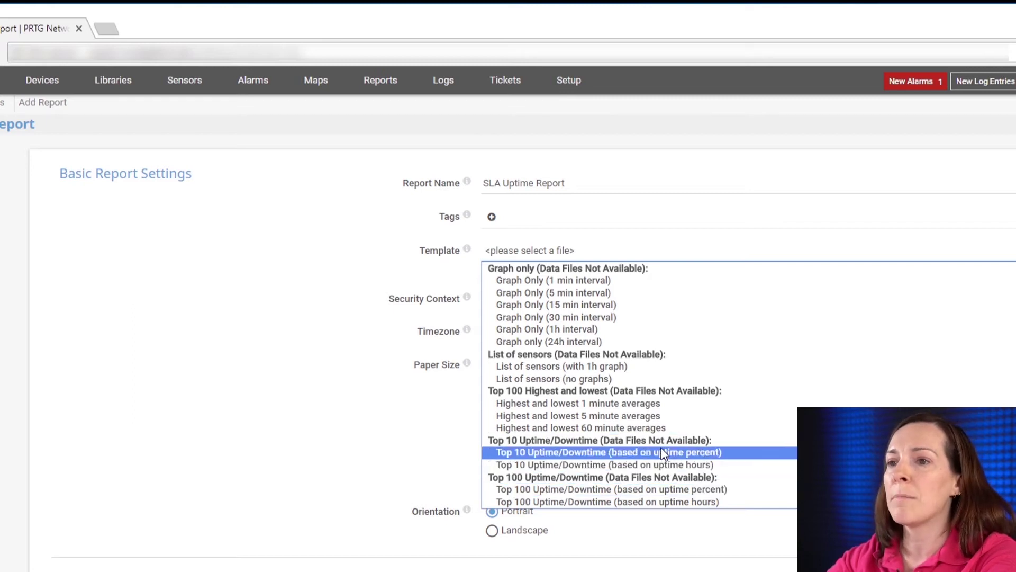
pyautogui.click(606, 464)
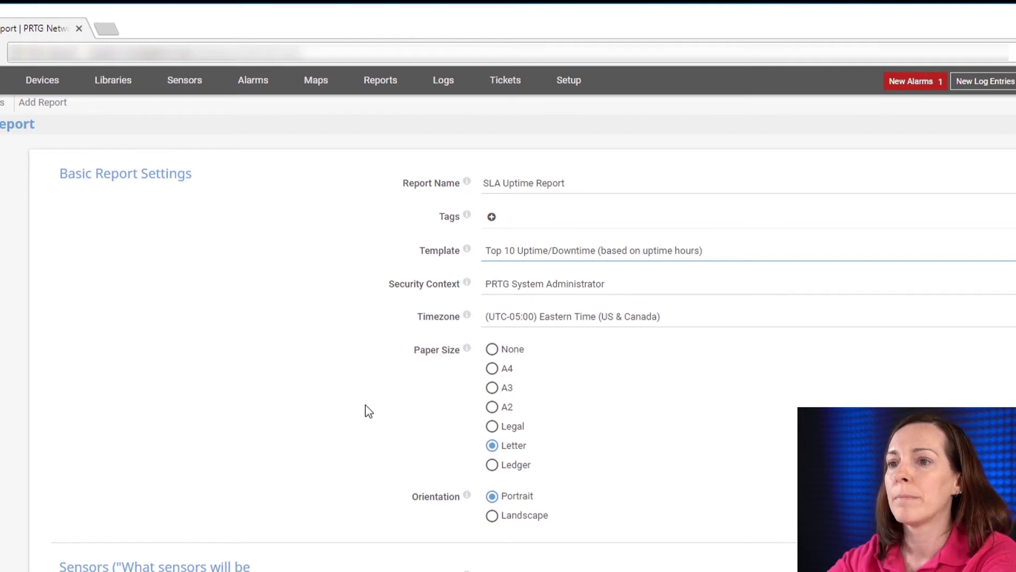
# Add sensors tagged 'pingsensor' to the report
pyautogui.scroll(-5, 326, 318)
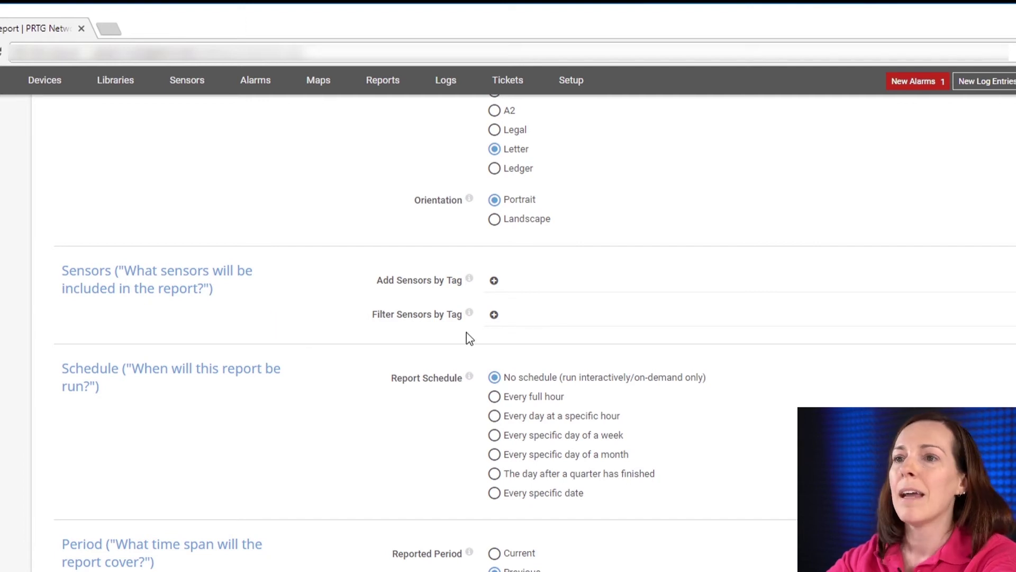
pyautogui.click(520, 281)
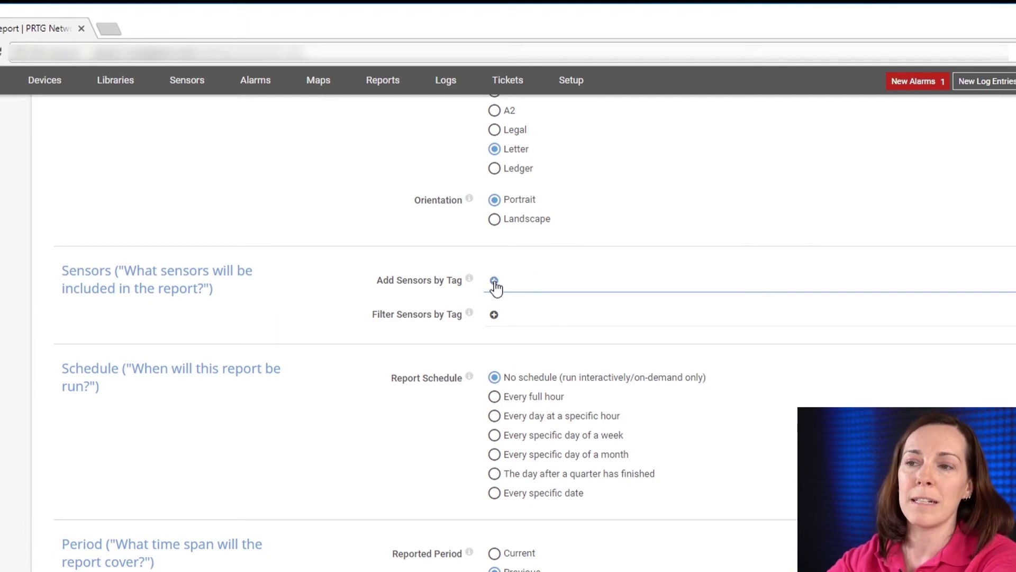
pyautogui.click(494, 286)
pyautogui.write('ping')
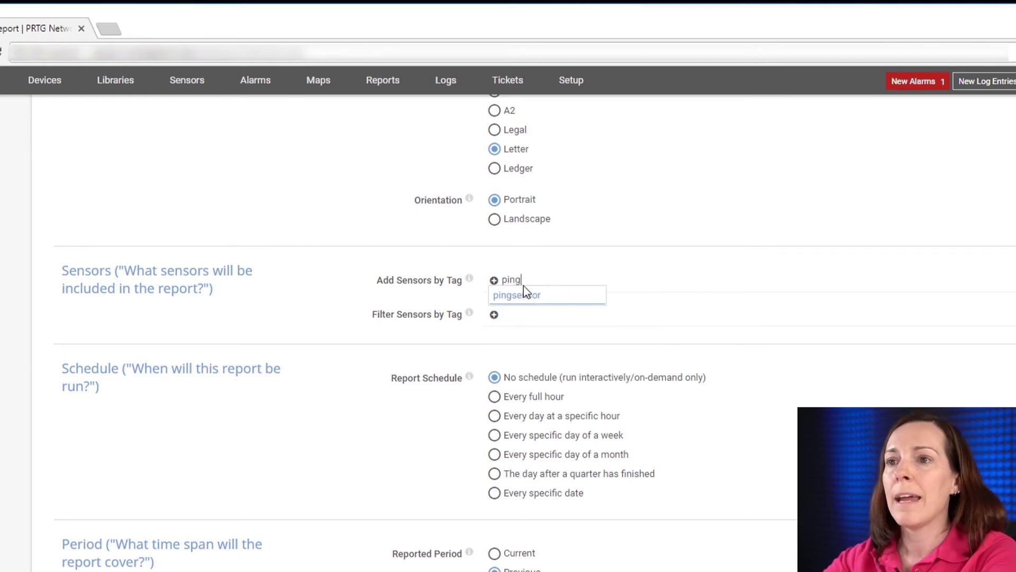
pyautogui.click(527, 295)
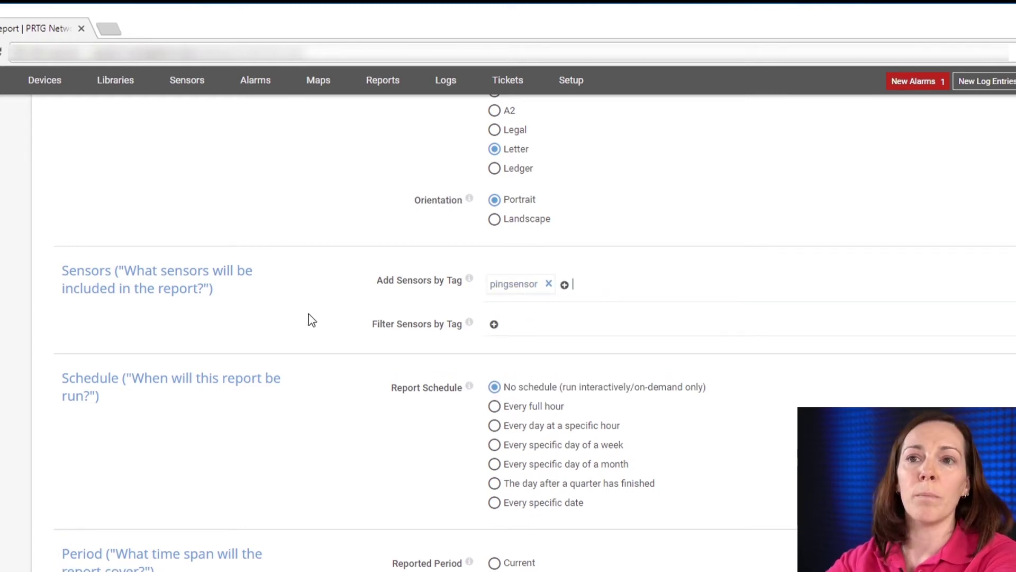
pyautogui.scroll(-3, 267, 334)
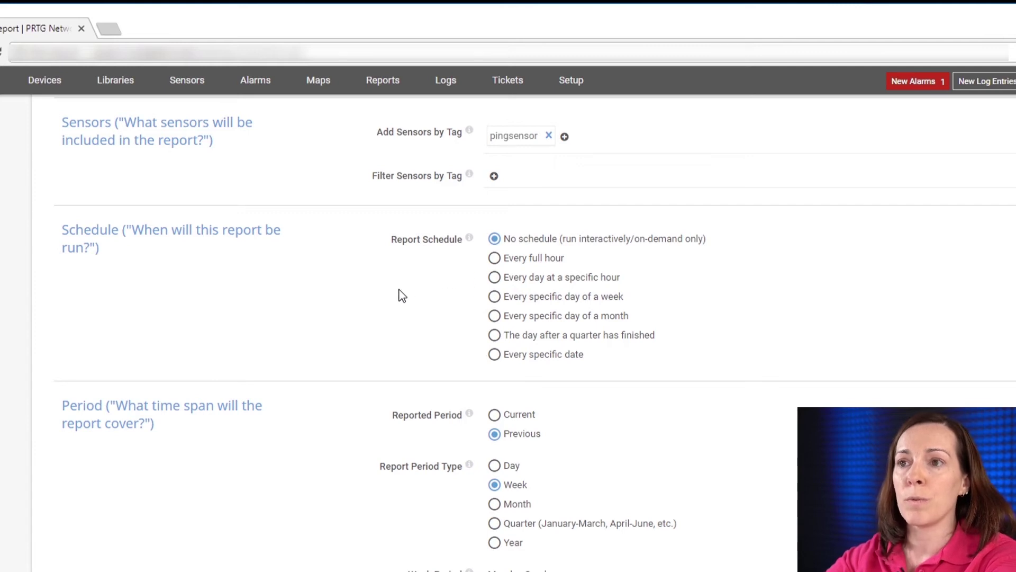
# Schedule the report for every day at 02:00, saved to disk only
pyautogui.click(496, 260)
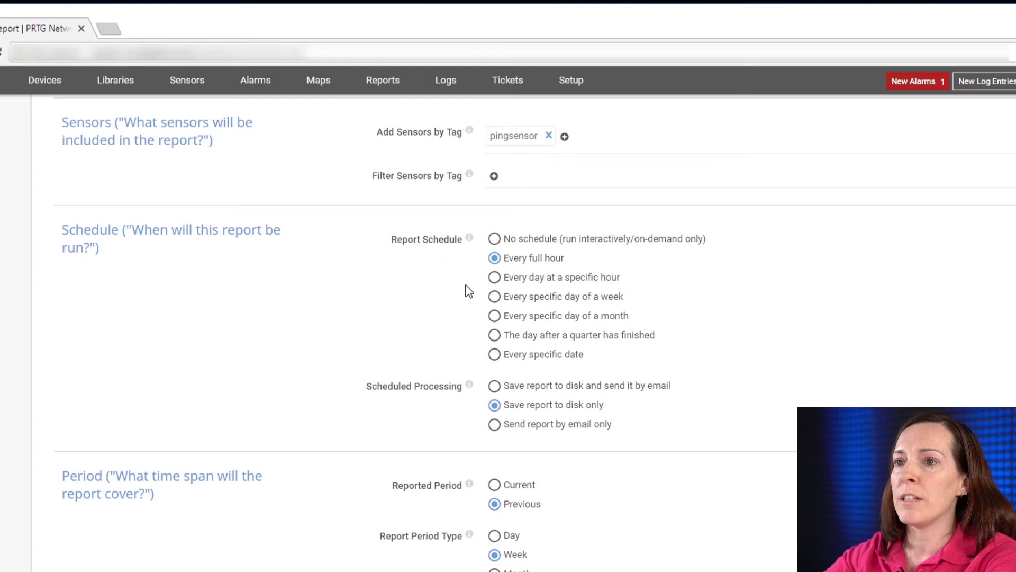
pyautogui.click(496, 276)
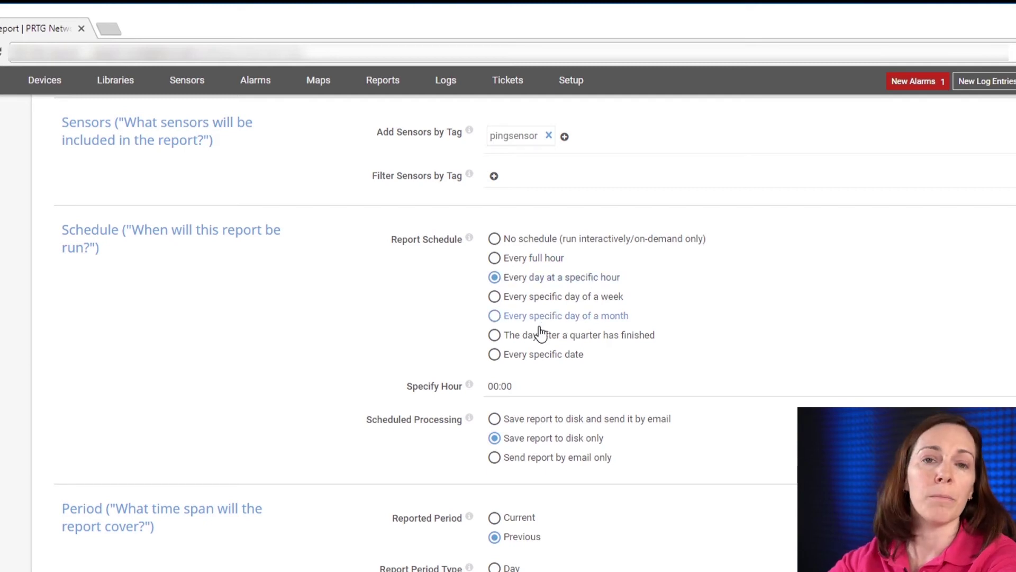
pyautogui.click(527, 387)
pyautogui.click(517, 428)
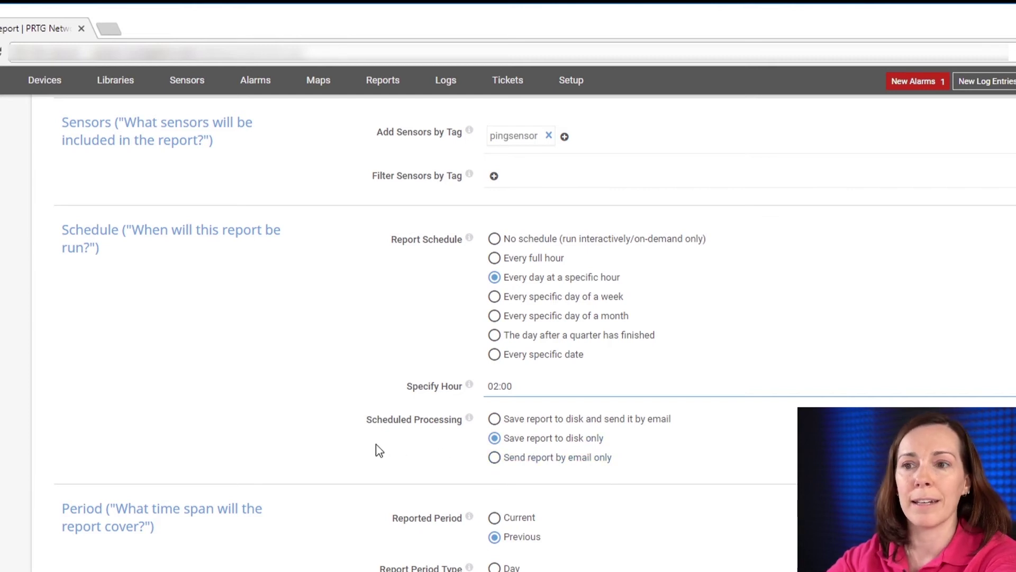
pyautogui.scroll(-4, 377, 449)
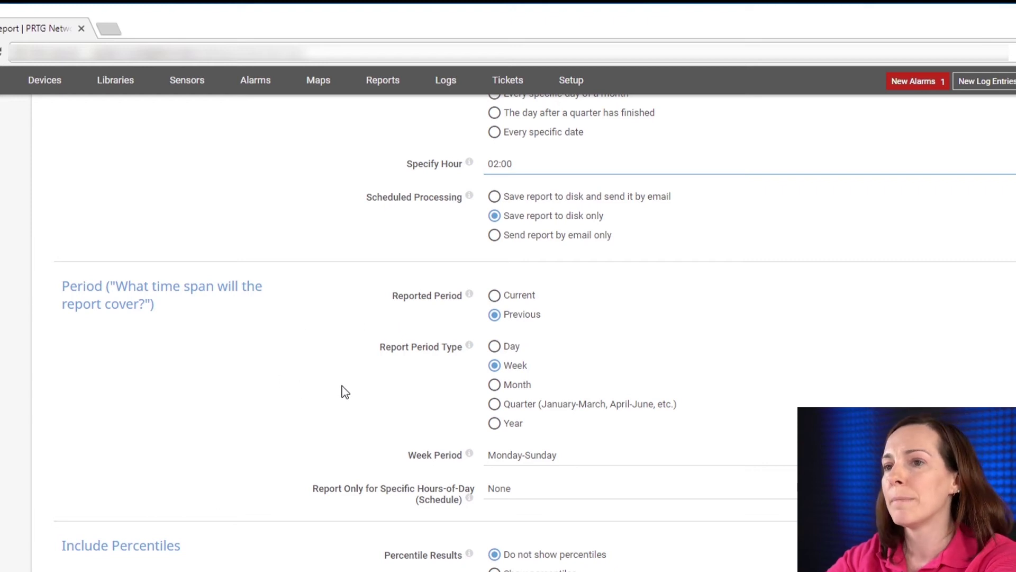
# Set the report period type to Day with the 0:00-23:59 day period
pyautogui.scroll(-1, 342, 385)
pyautogui.scroll(-1, 344, 387)
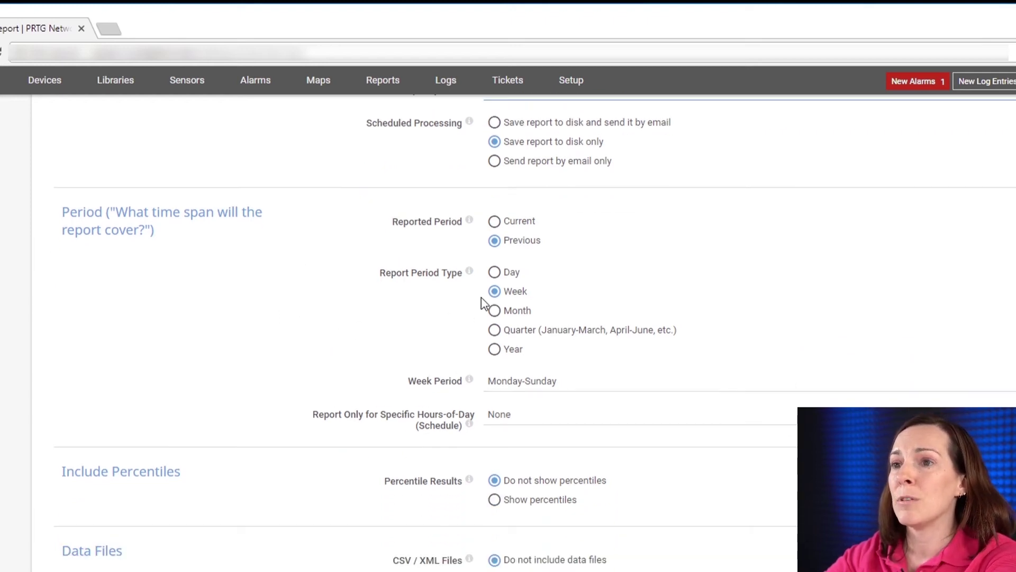
pyautogui.click(513, 274)
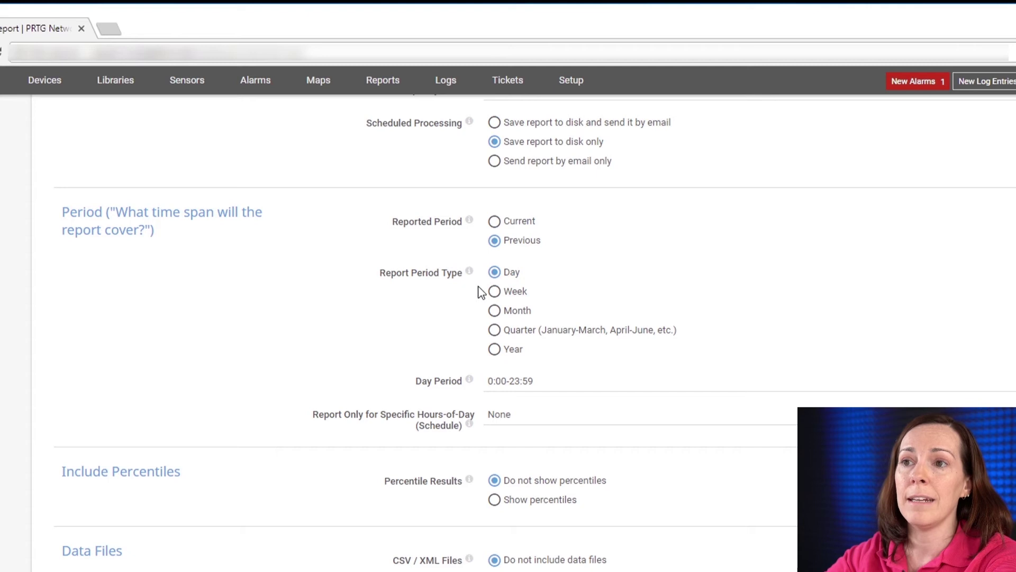
pyautogui.click(495, 291)
pyautogui.click(500, 310)
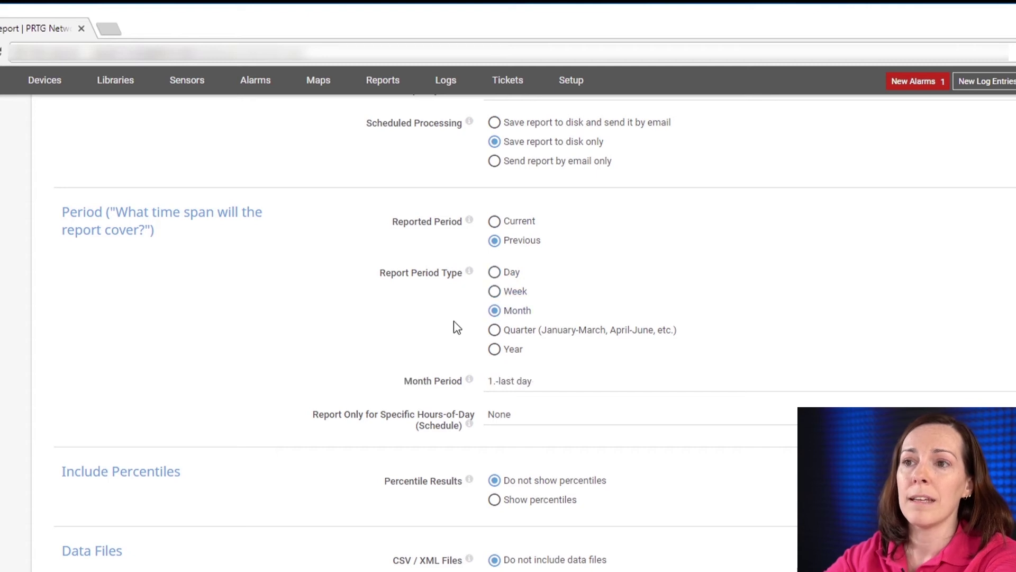
pyautogui.click(495, 331)
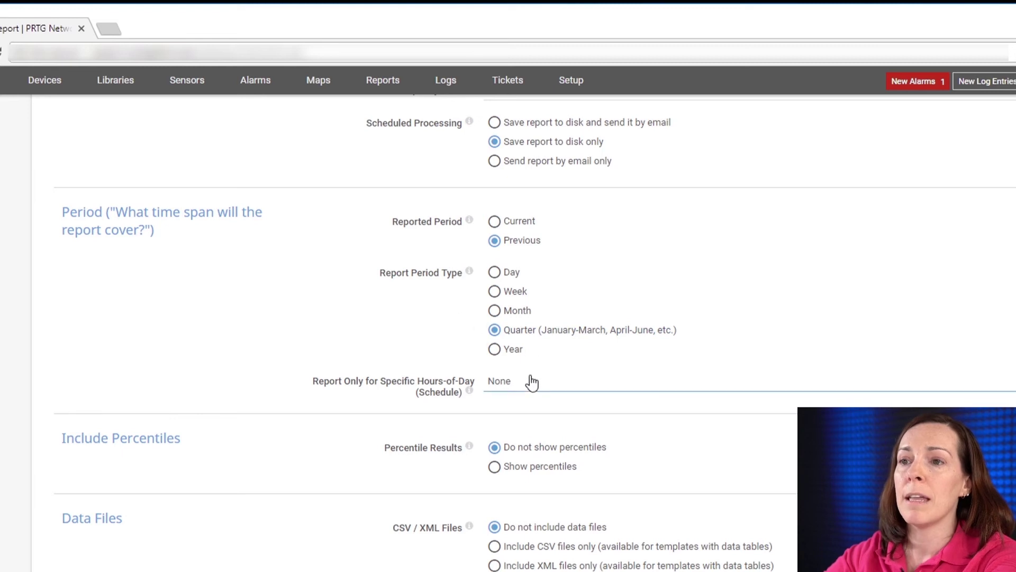
pyautogui.click(500, 311)
pyautogui.click(534, 381)
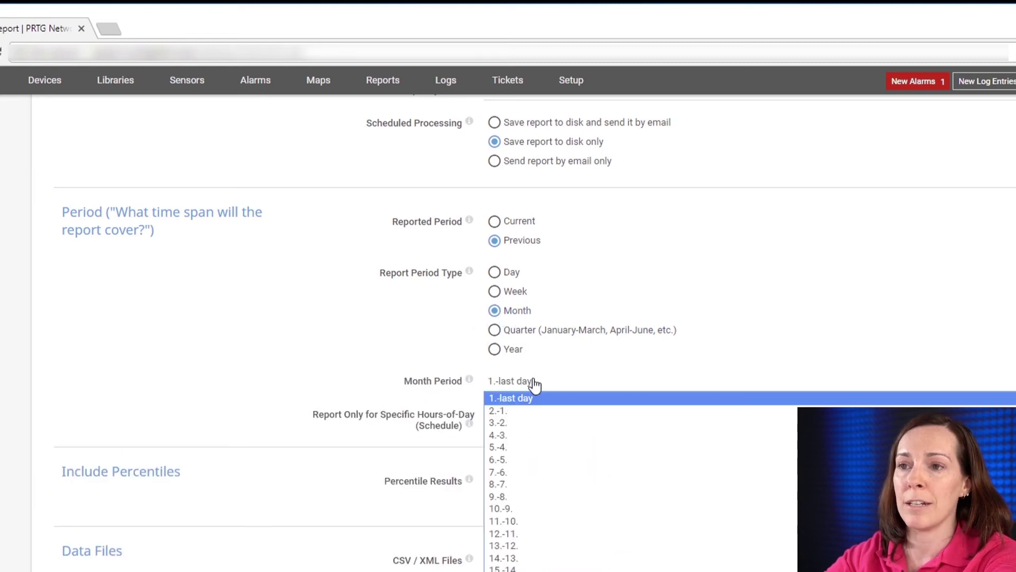
pyautogui.click(439, 322)
pyautogui.click(495, 272)
pyautogui.click(564, 380)
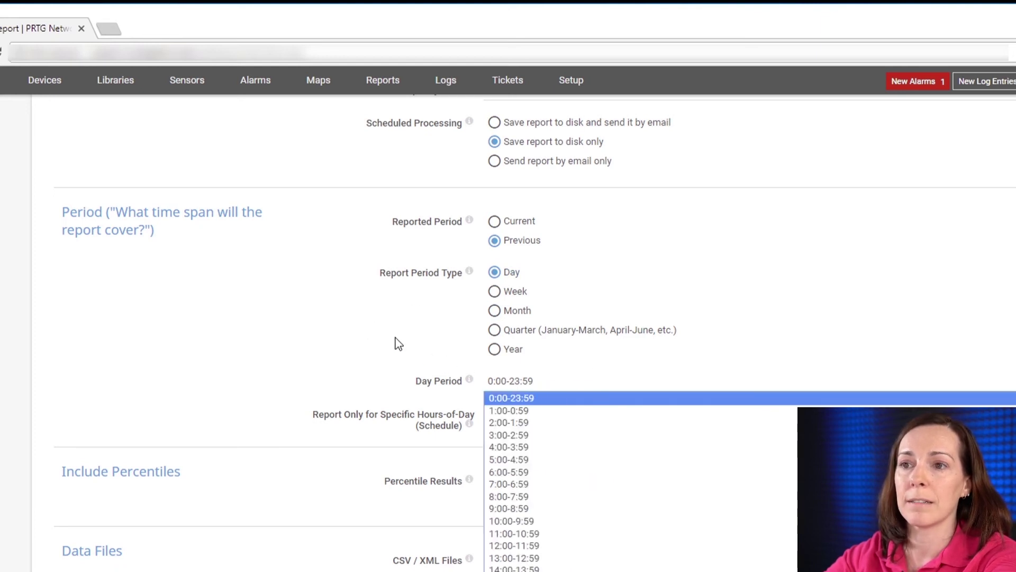
pyautogui.click(370, 341)
# Leave the hours-of-day Schedule at None
pyautogui.scroll(-3, 335, 341)
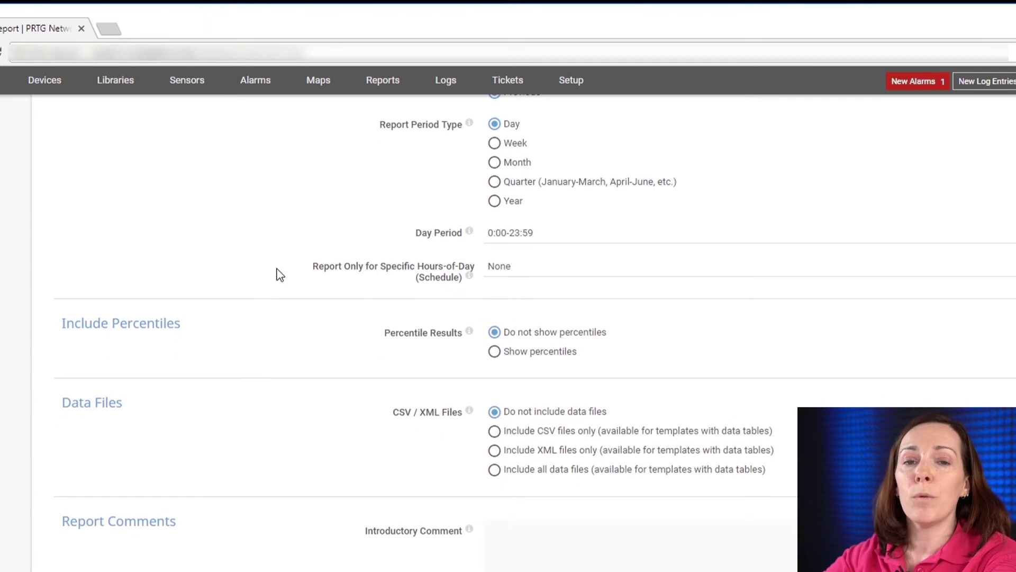
pyautogui.click(560, 273)
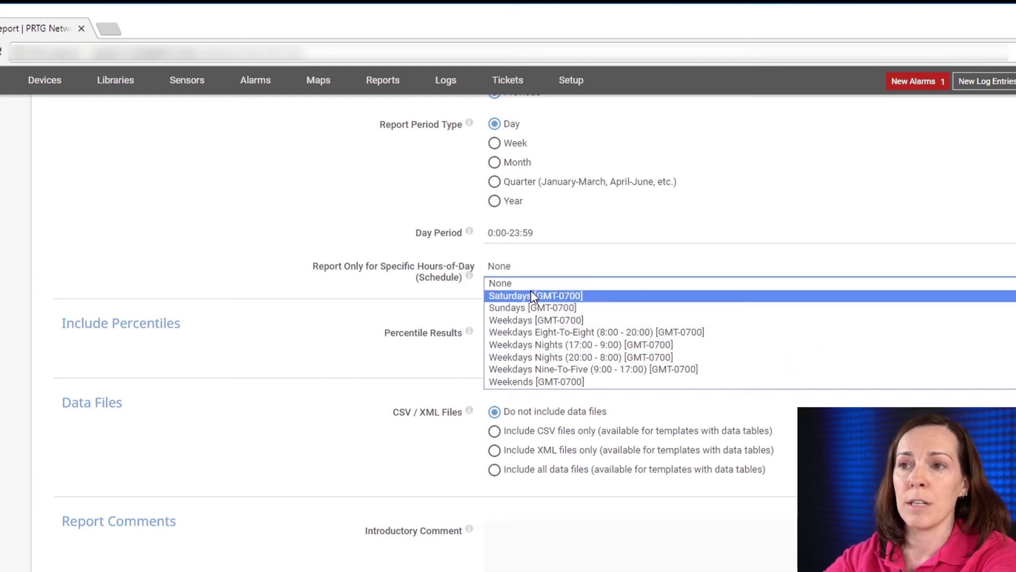
pyautogui.click(391, 243)
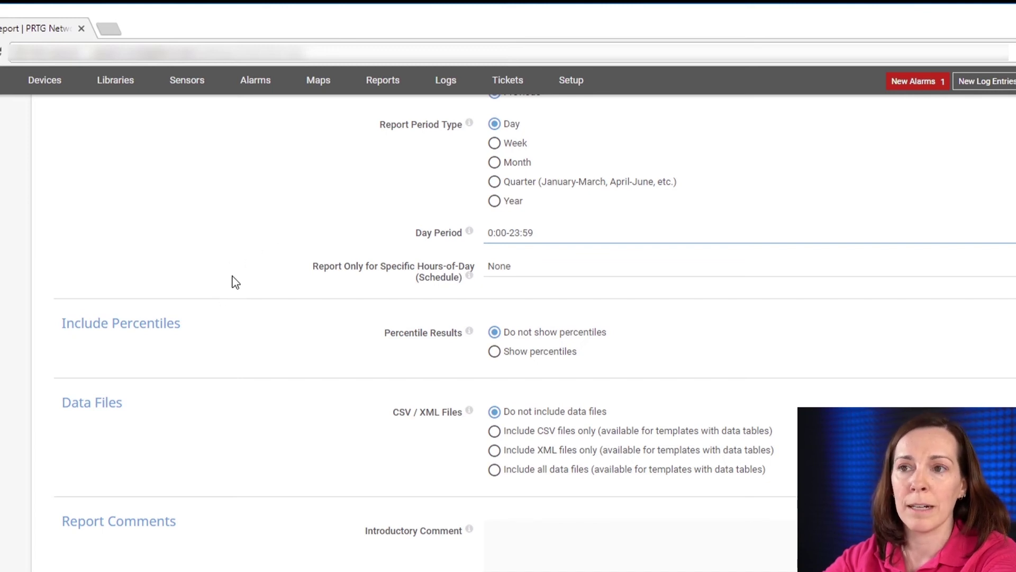
pyautogui.scroll(-1, 284, 322)
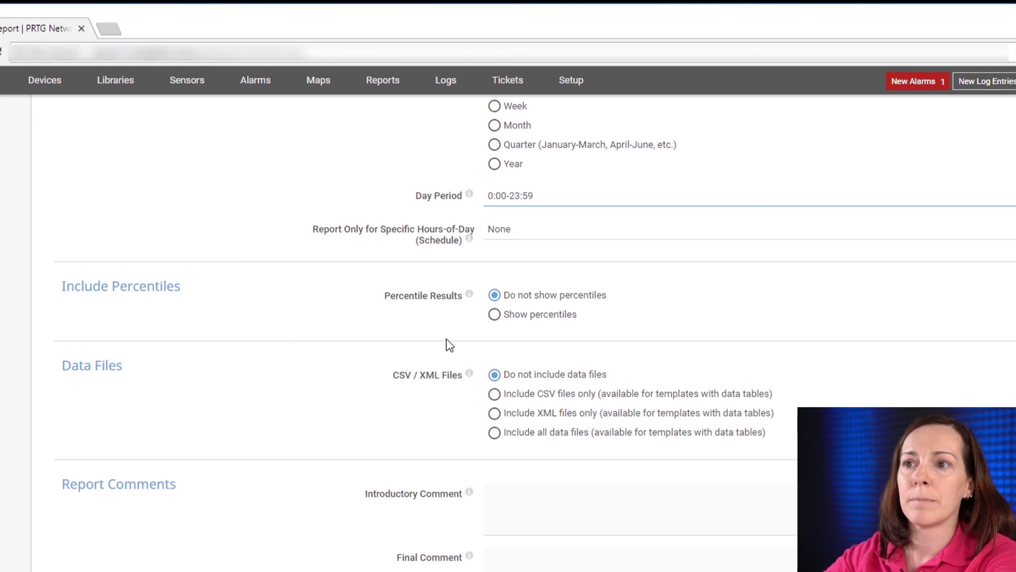
pyautogui.click(537, 318)
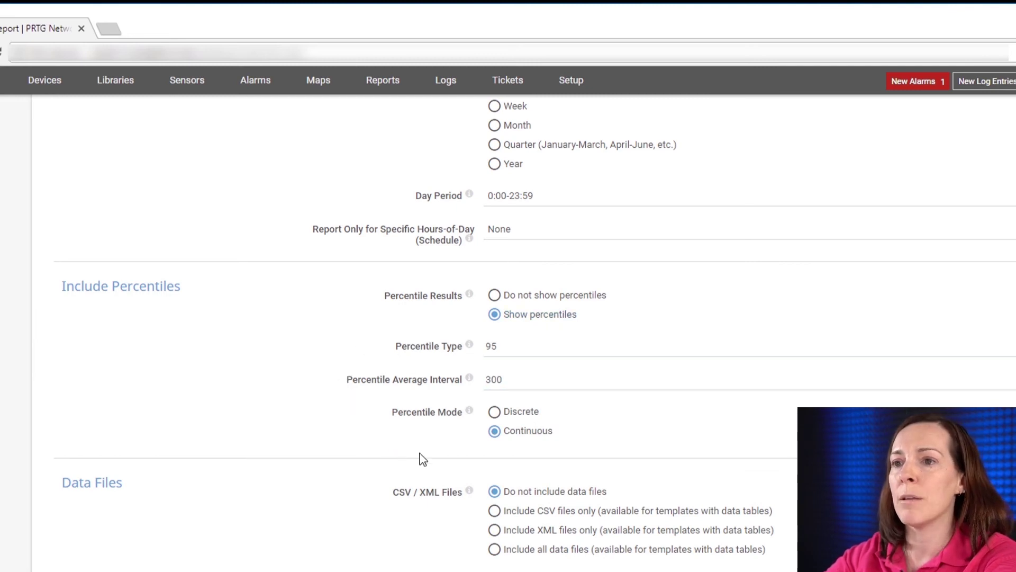
pyautogui.click(545, 296)
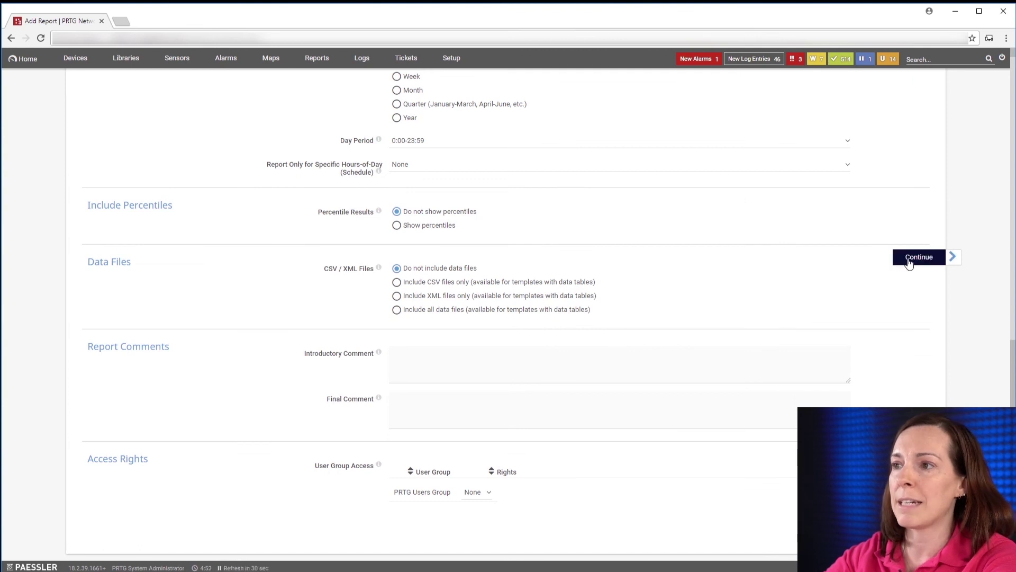
# Save the report settings and review the sensors selected by tag
pyautogui.click(908, 261)
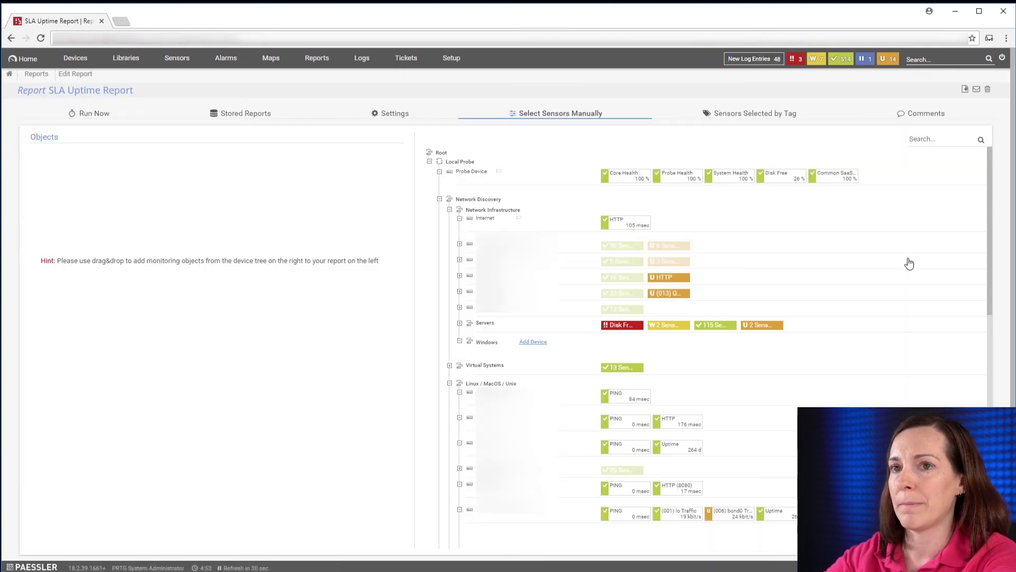
pyautogui.click(746, 112)
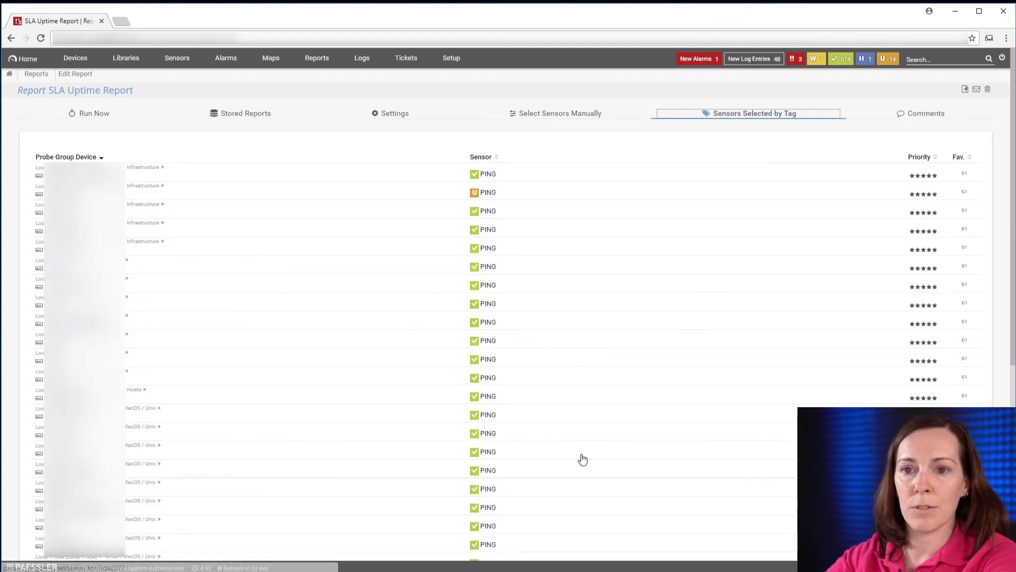
pyautogui.click(567, 120)
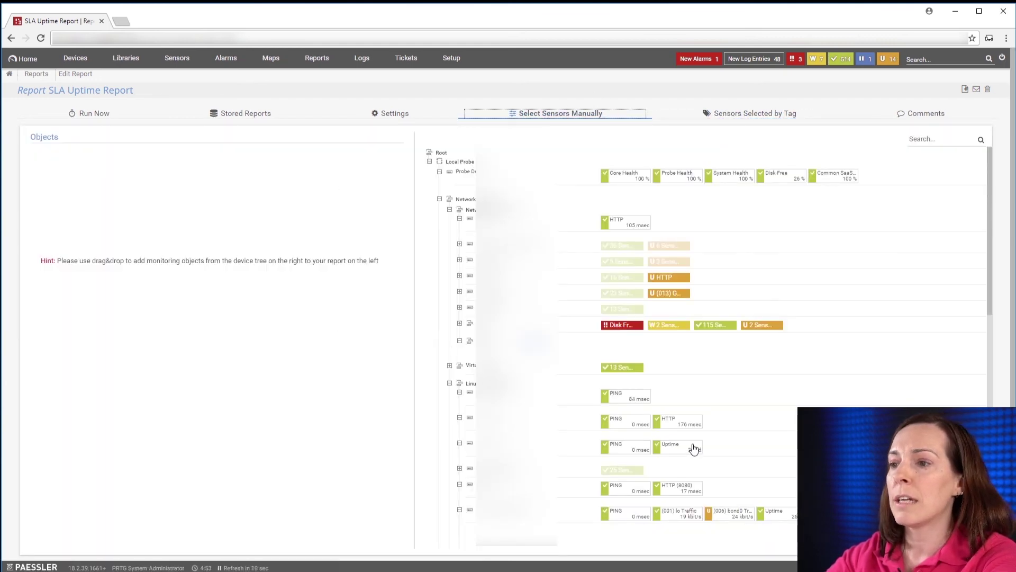
# Remove the accidentally added Dell System Health object from the manual sensor selection
pyautogui.moveTo(701, 452)
pyautogui.mouseDown()
pyautogui.moveTo(774, 459)
pyautogui.moveTo(783, 415)
pyautogui.moveTo(133, 231)
pyautogui.moveTo(60, 169)
pyautogui.mouseUp()
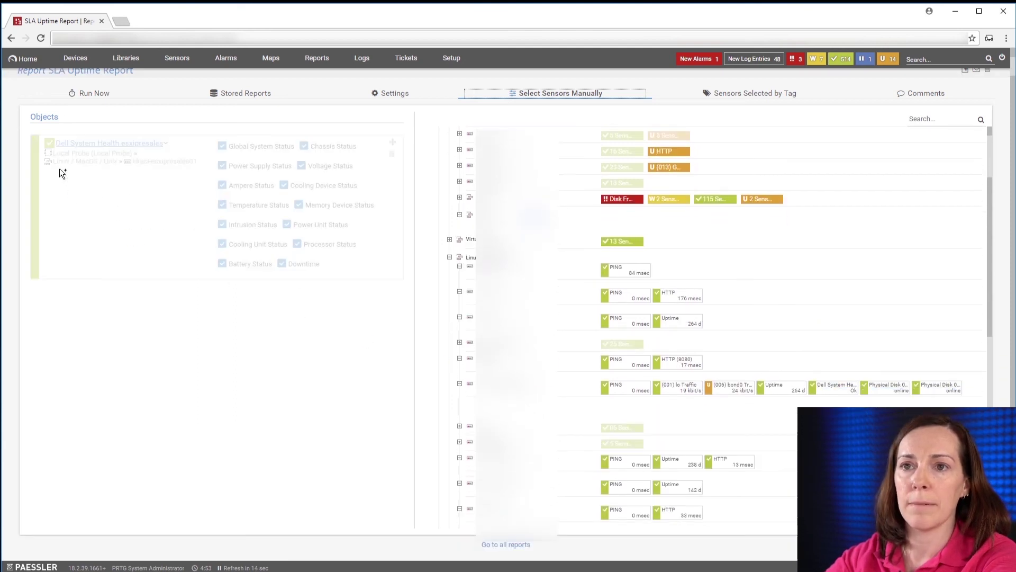
pyautogui.click(222, 205)
pyautogui.click(222, 186)
pyautogui.click(222, 167)
pyautogui.click(302, 165)
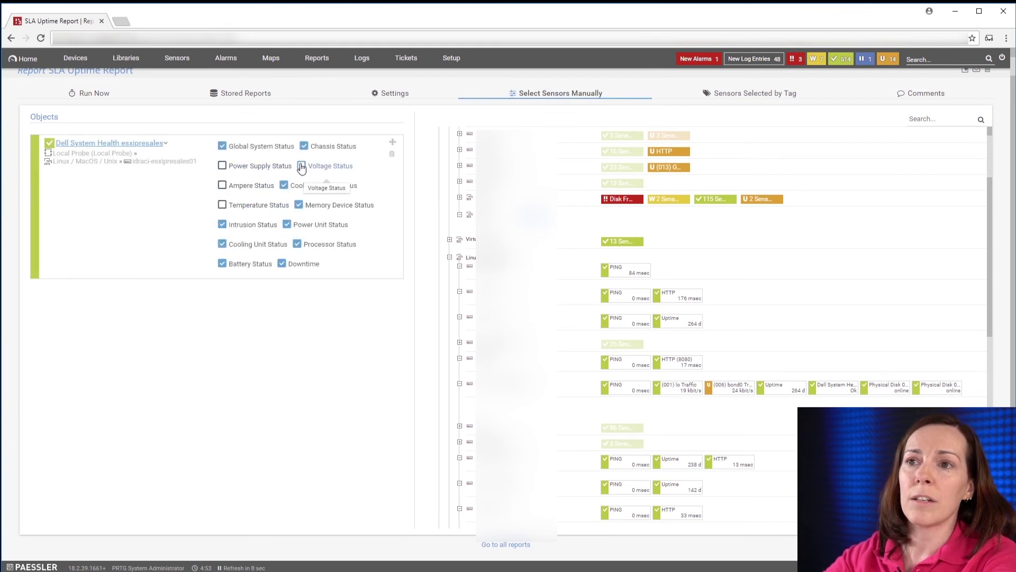
pyautogui.click(283, 186)
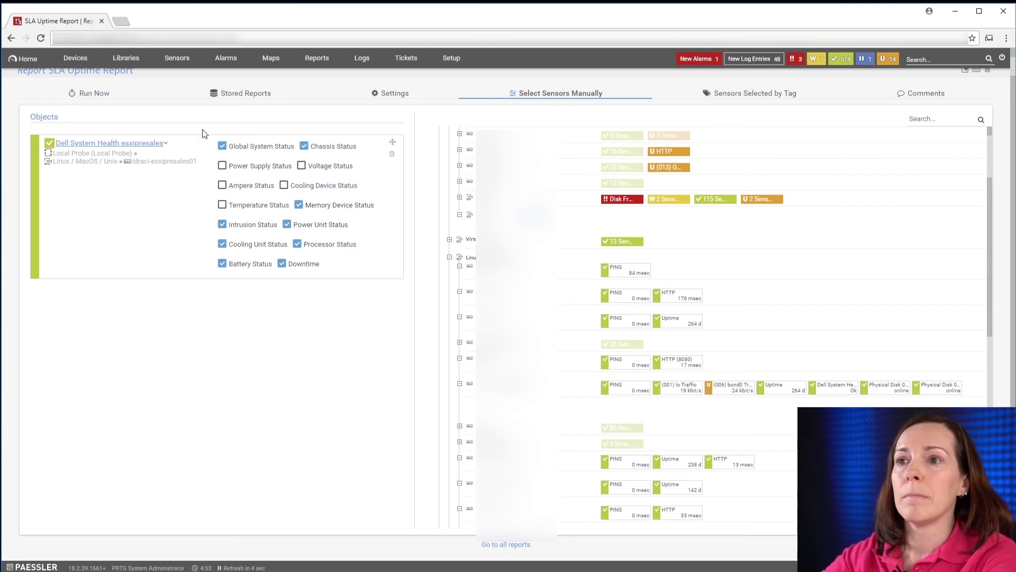
pyautogui.click(393, 157)
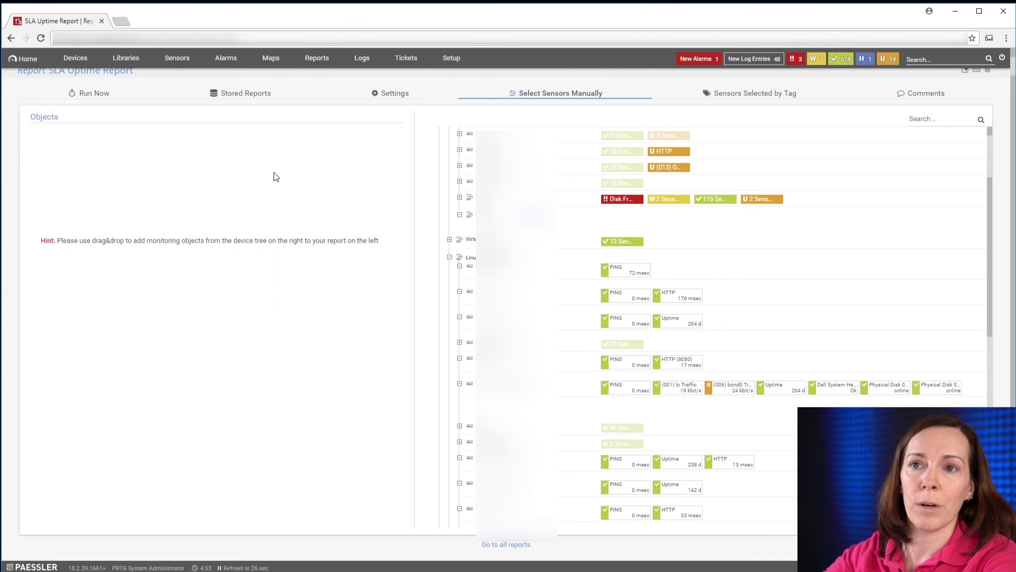
pyautogui.scroll(1, 274, 173)
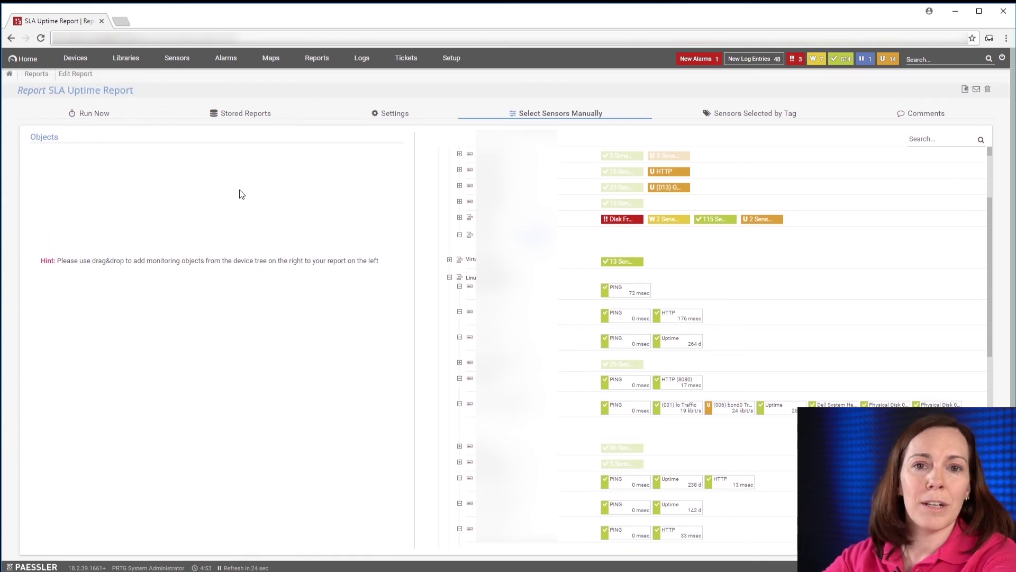
# Run the report now for the previous period, creating and storing it as PDF
pyautogui.click(94, 114)
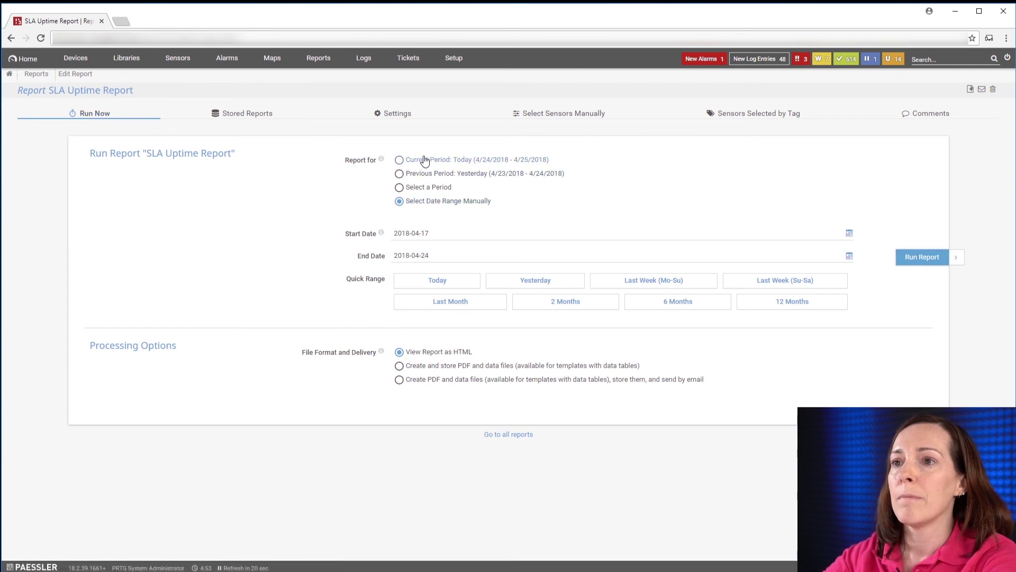
pyautogui.click(417, 174)
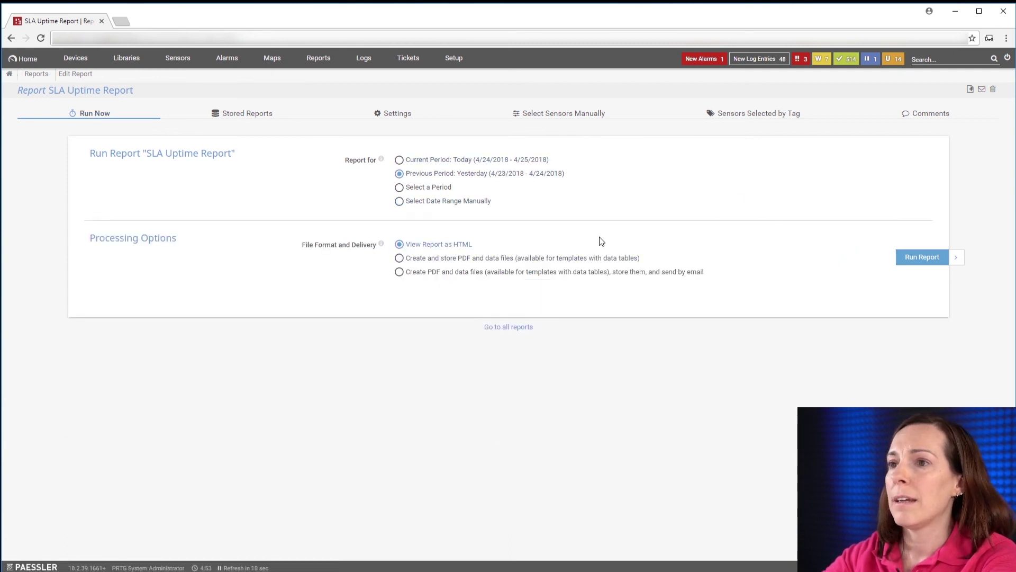
pyautogui.click(495, 258)
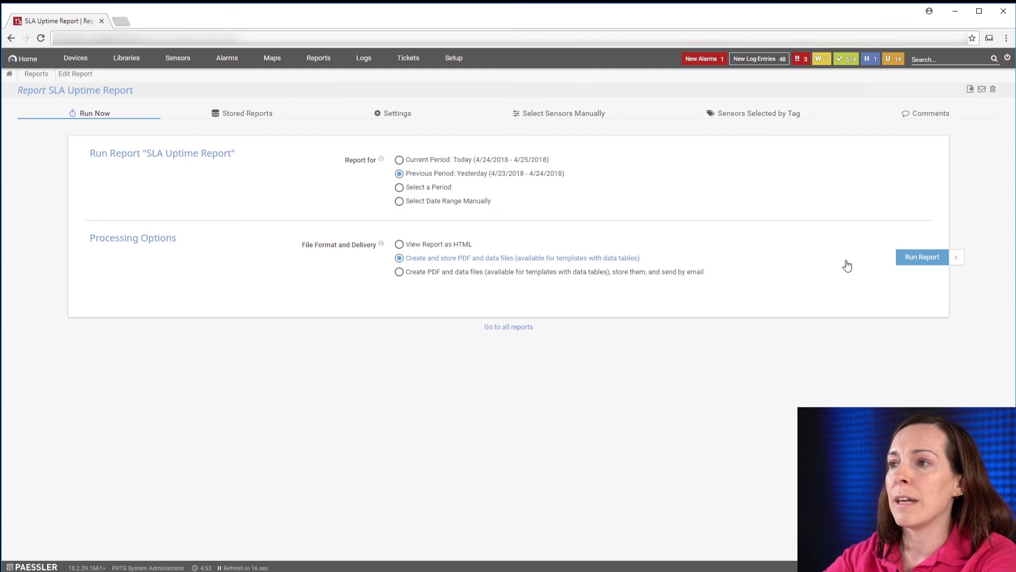
pyautogui.click(921, 257)
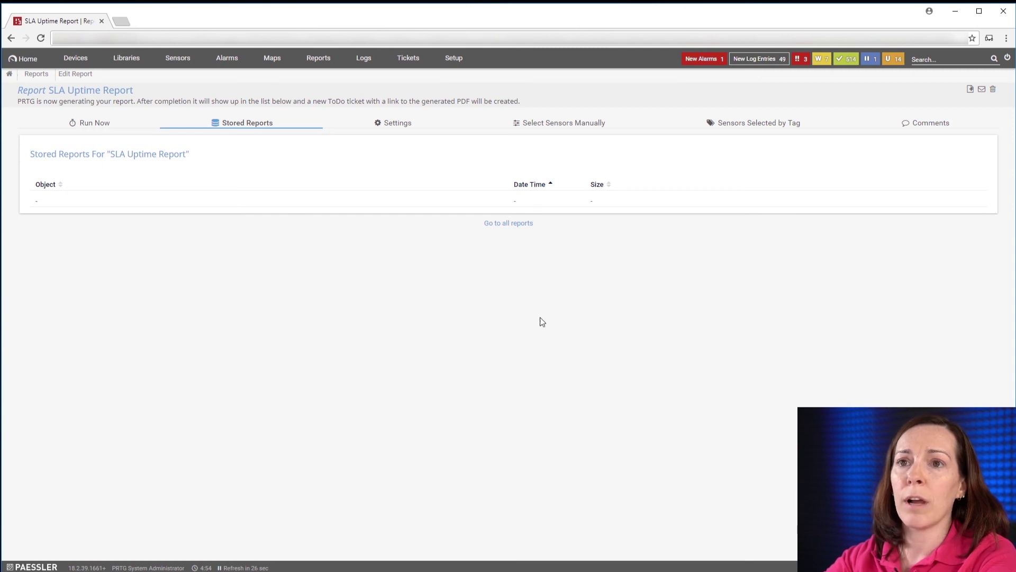
# Open the stored 41 KB PDF to view the best and worst uptime sensors
pyautogui.click(246, 122)
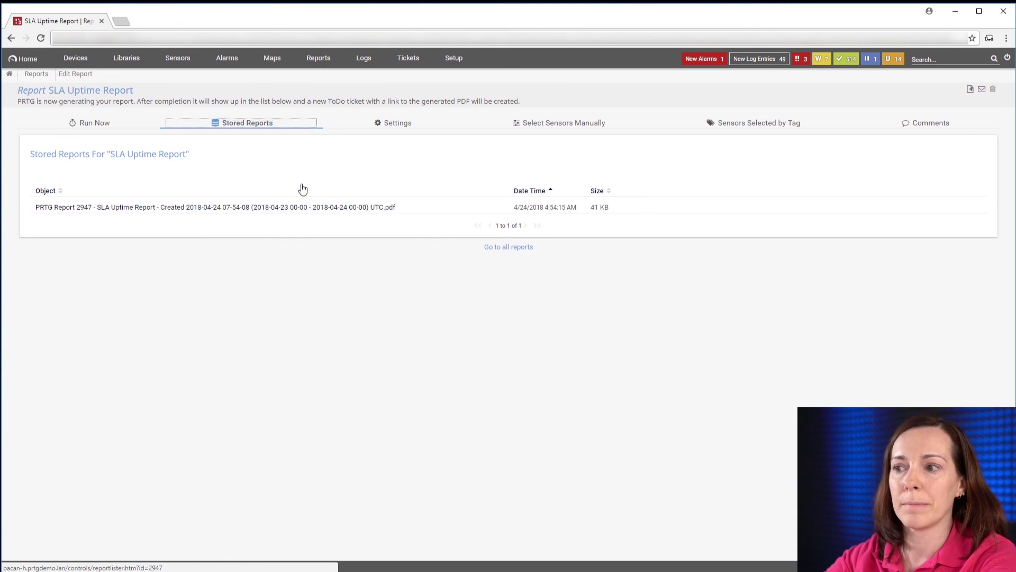
pyautogui.click(263, 208)
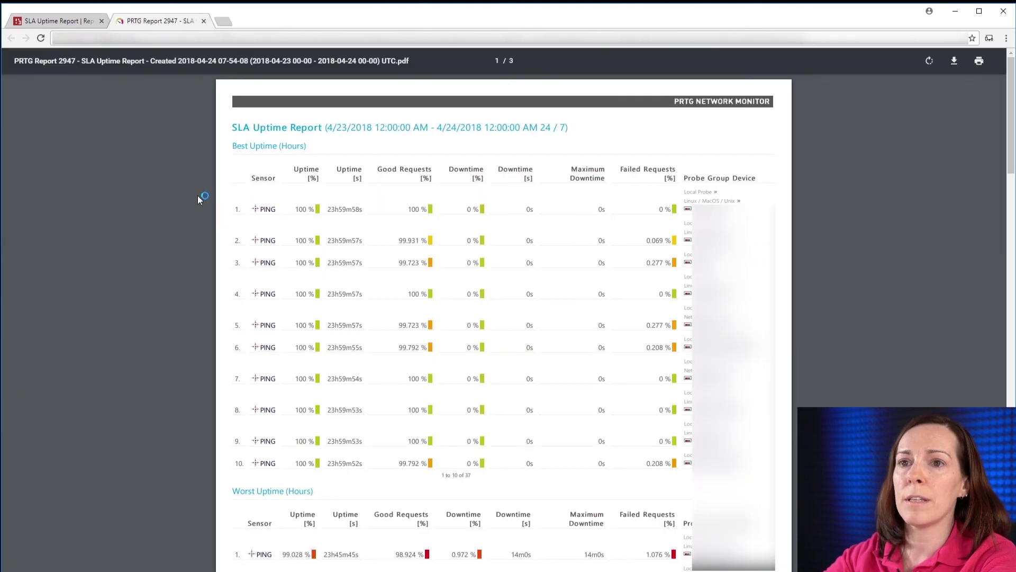
pyautogui.scroll(-4, 173, 193)
pyautogui.scroll(-1, 173, 194)
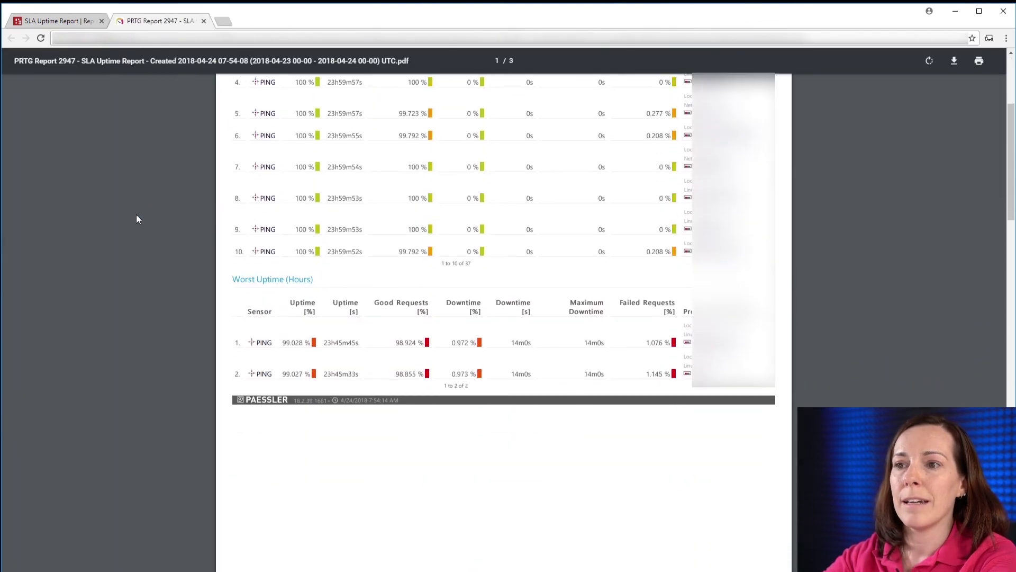